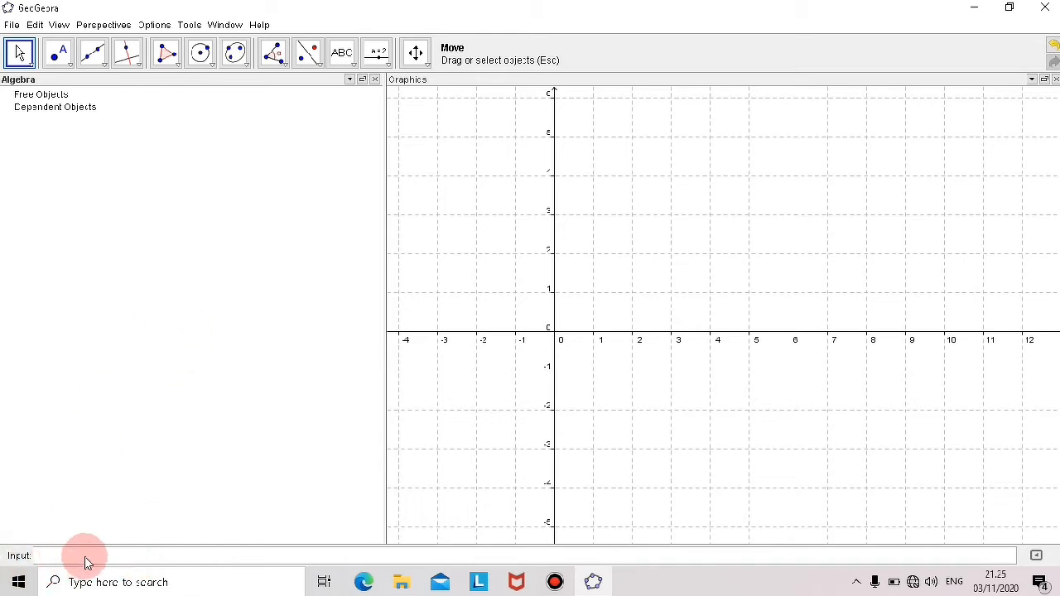
Step: Plot the linear function 2x in the empty graphing area
click(60, 559)
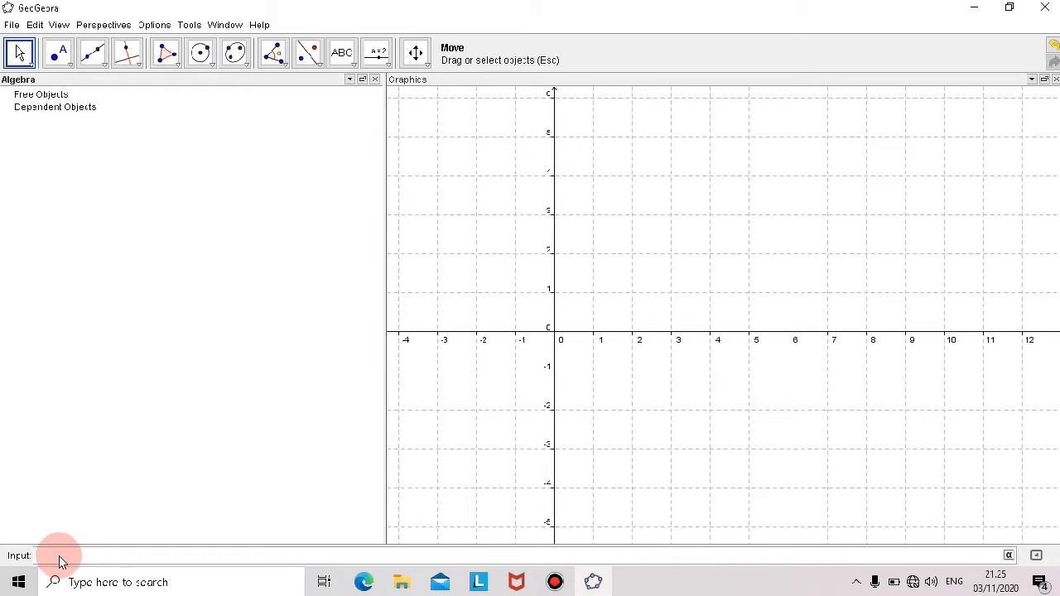
text(2x)
key(Return)
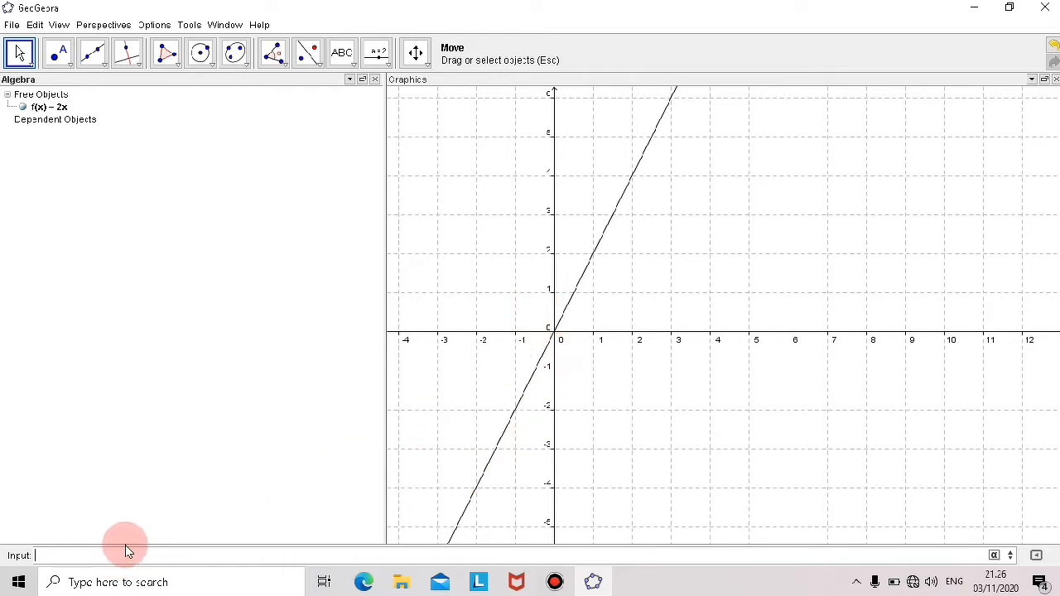
Step: Plot a second linear function, 2x+1, alongside 2x and highlight the 2x line at the origin
click(57, 558)
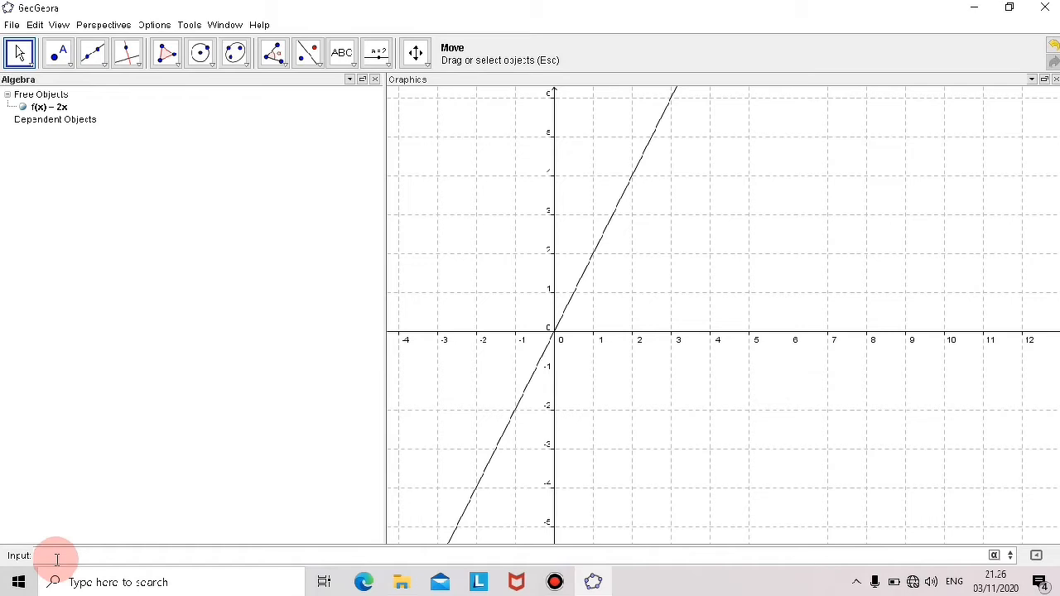
text(2x+1)
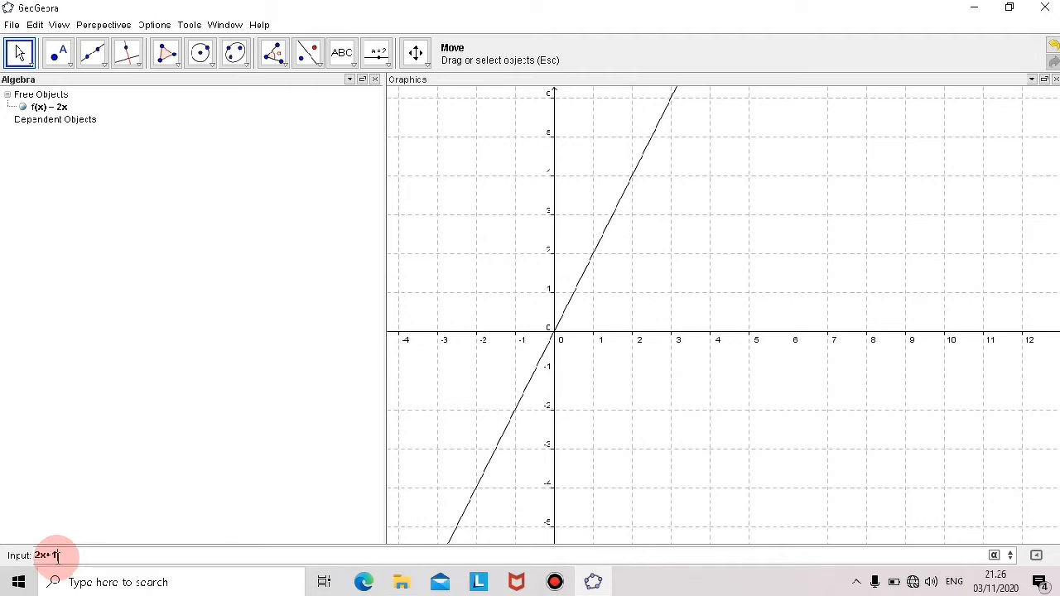
key(Return)
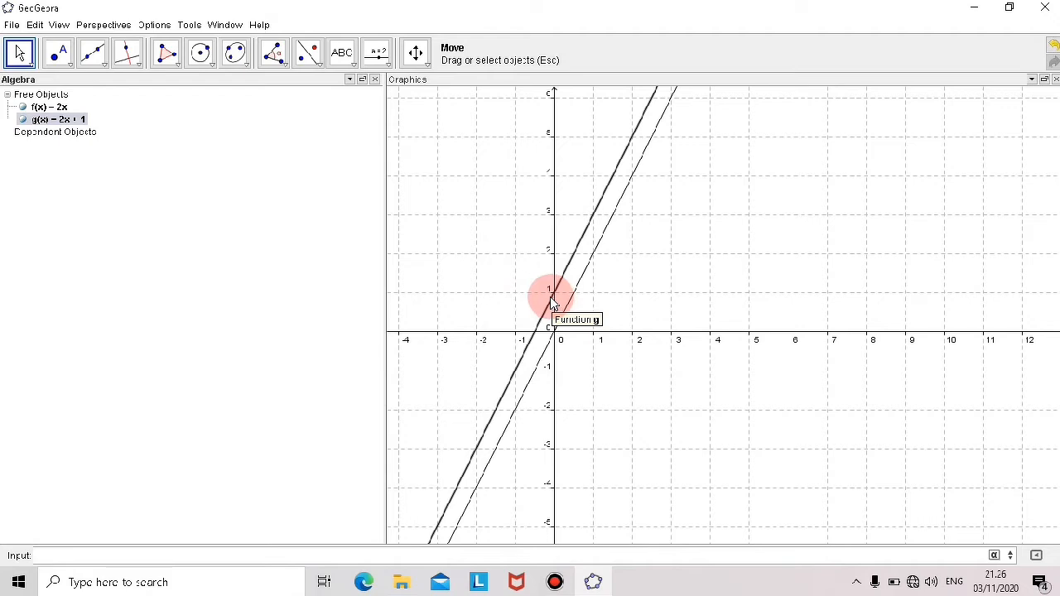
click(556, 331)
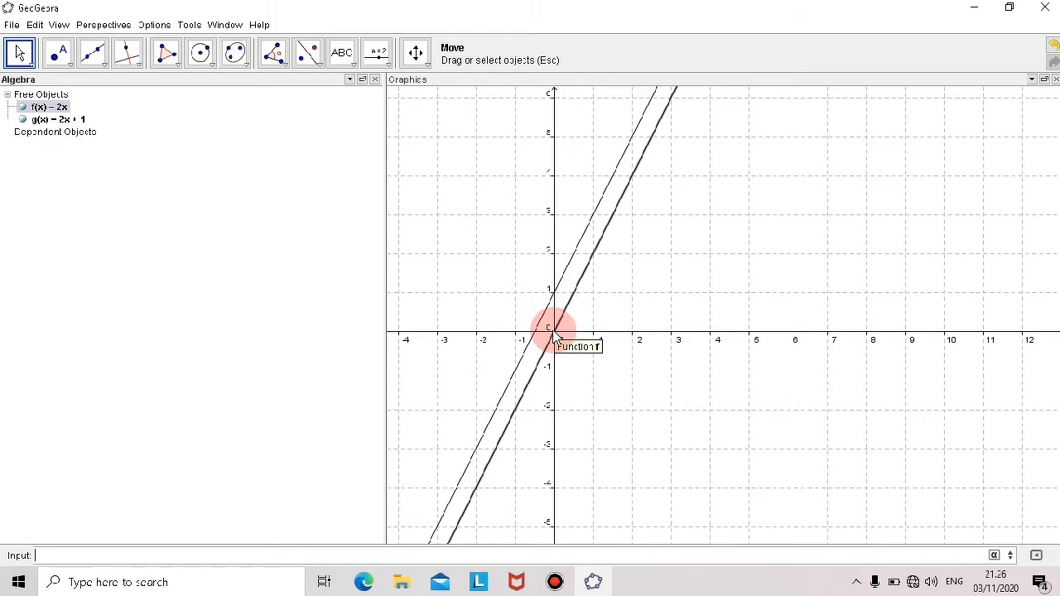
Step: Delete both linear functions, 2x and 2x+1, from the construction
right_click(62, 112)
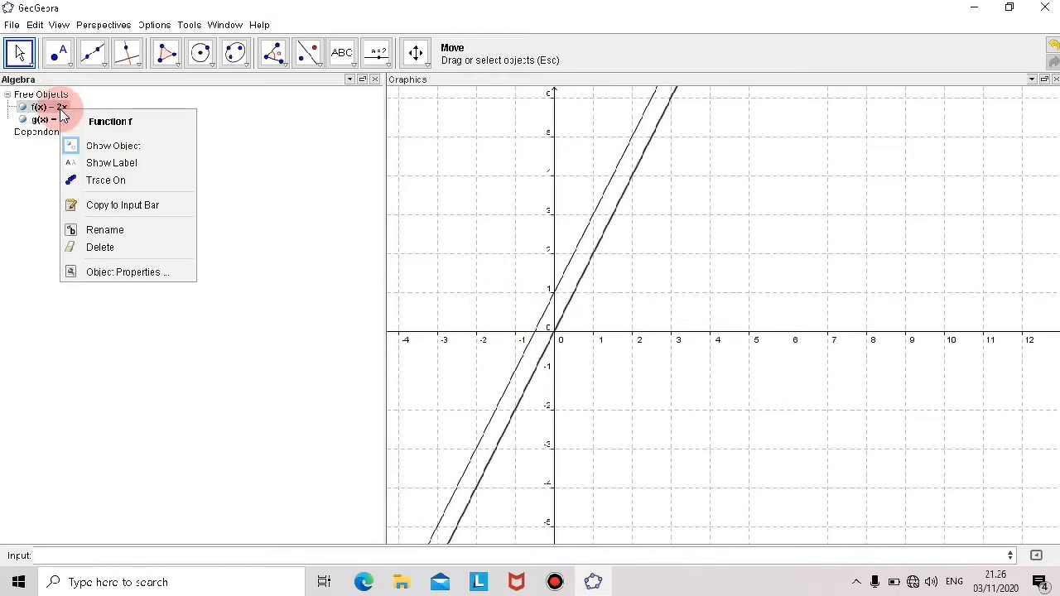
click(103, 246)
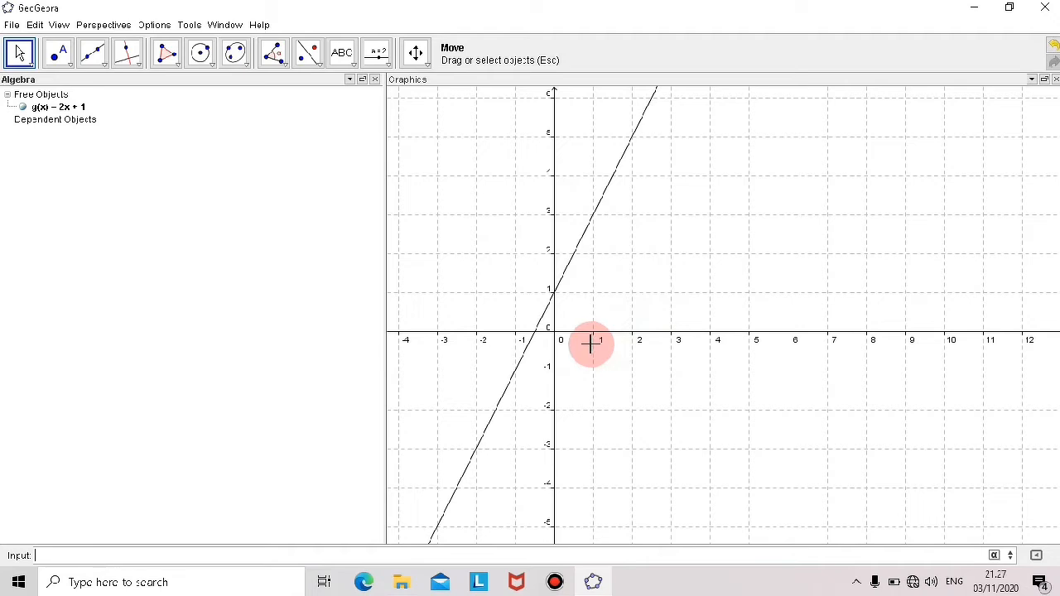
right_click(56, 107)
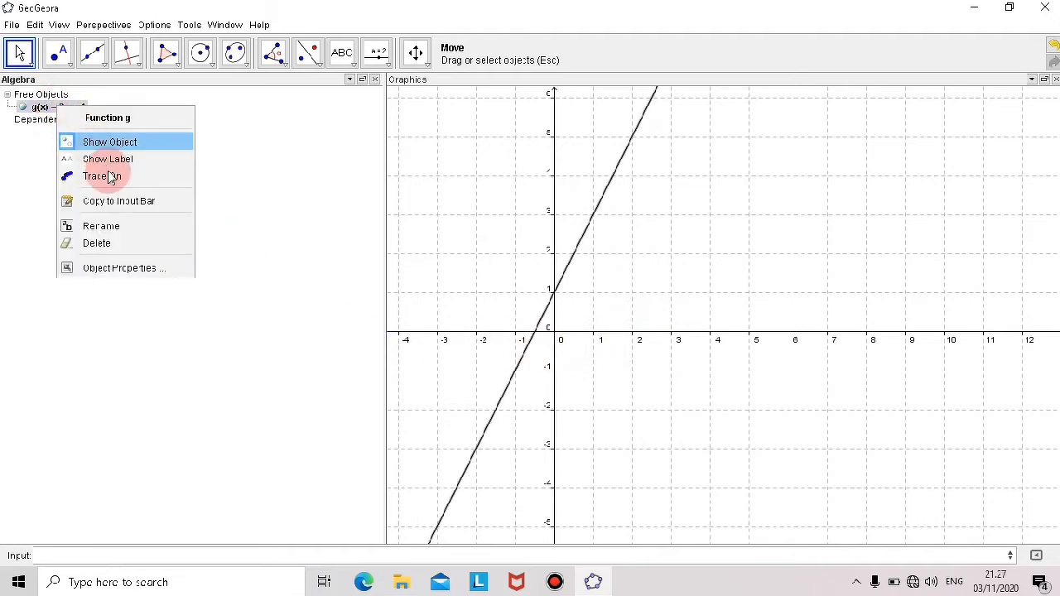
click(96, 243)
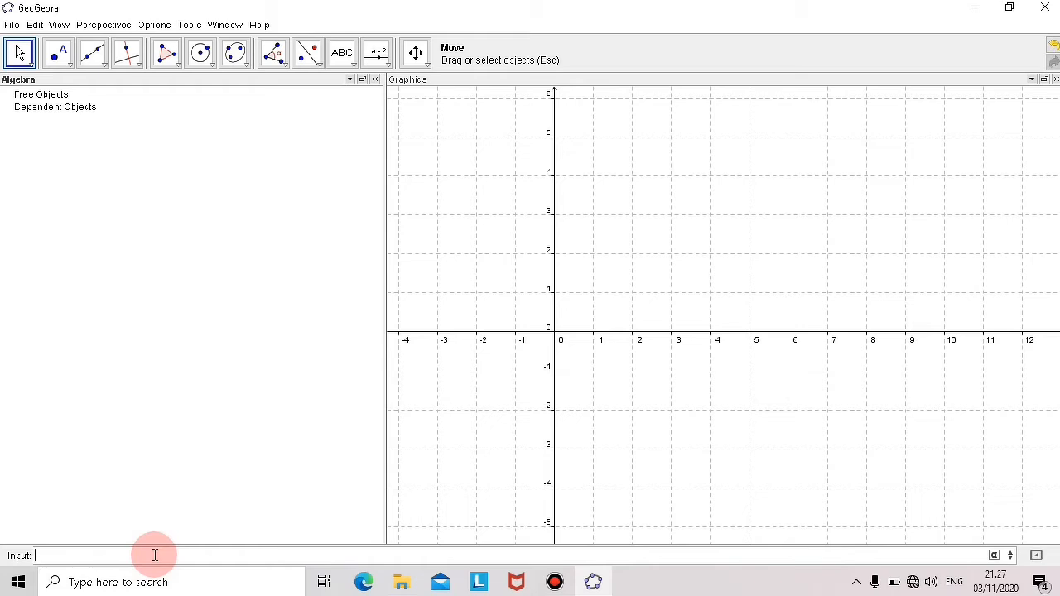
Step: Plot the quadratic function x^2 and highlight its curve
text(x)
text(2)
key(Return)
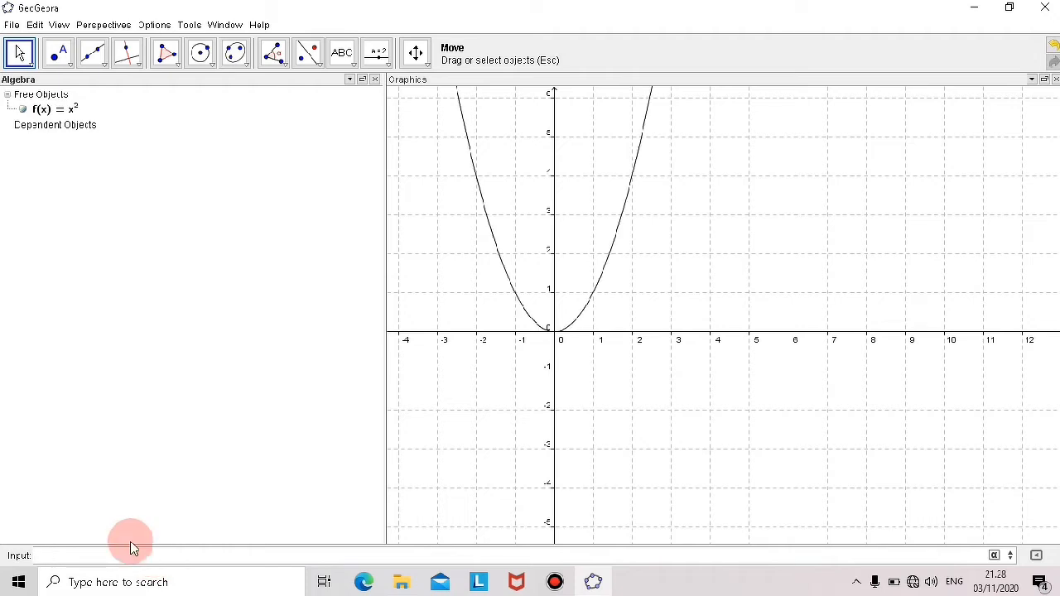
click(63, 114)
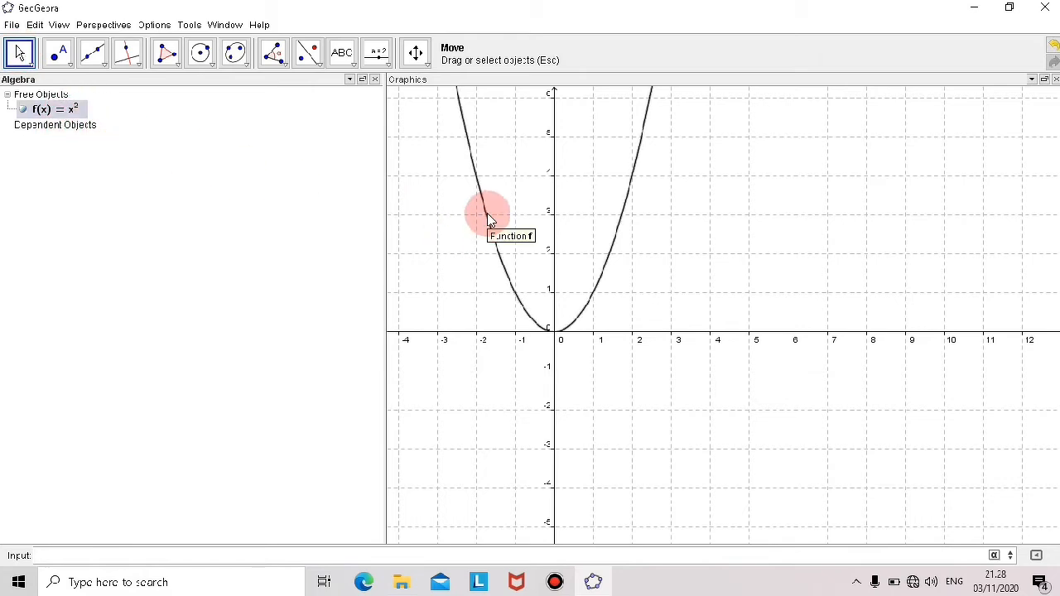
Step: Plot a second quadratic function, (x^2)-4x+4, alongside the x^2 parabola
click(74, 557)
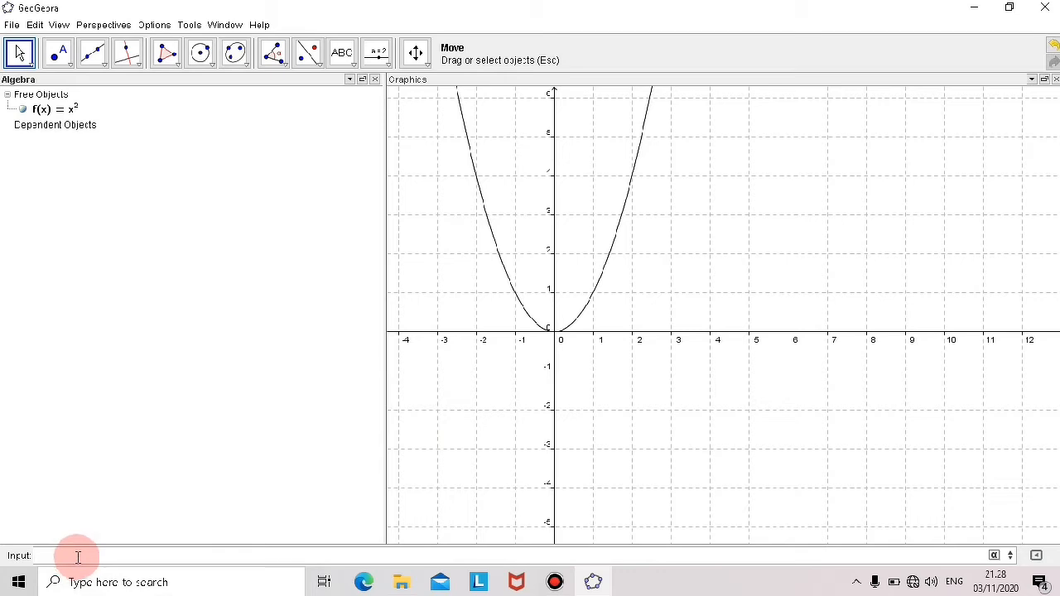
text(x)
text(^2)
text(()
key(Right)
text(4x+)
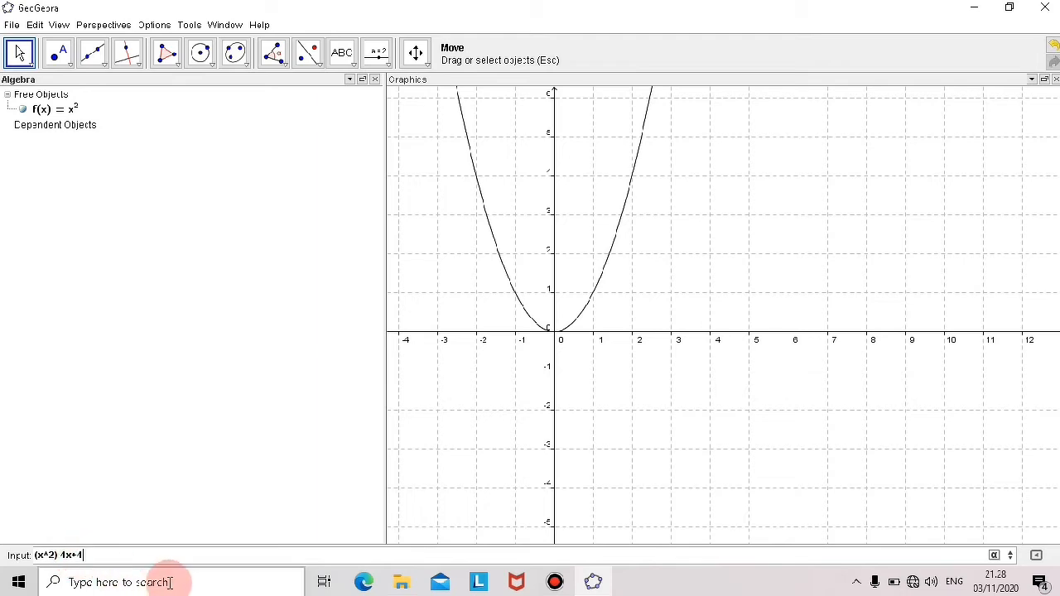
key(Return)
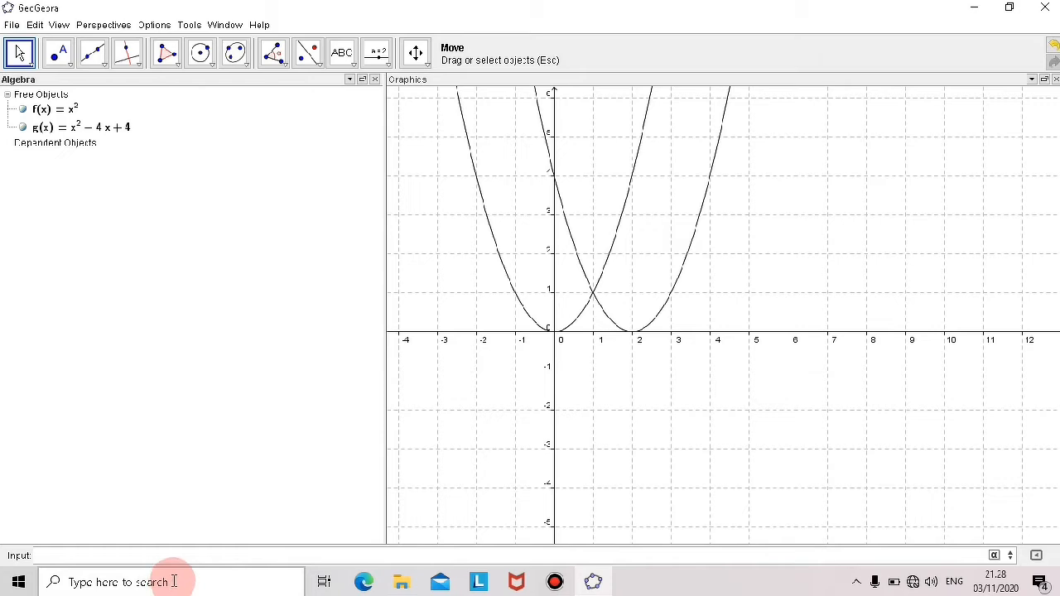
click(650, 330)
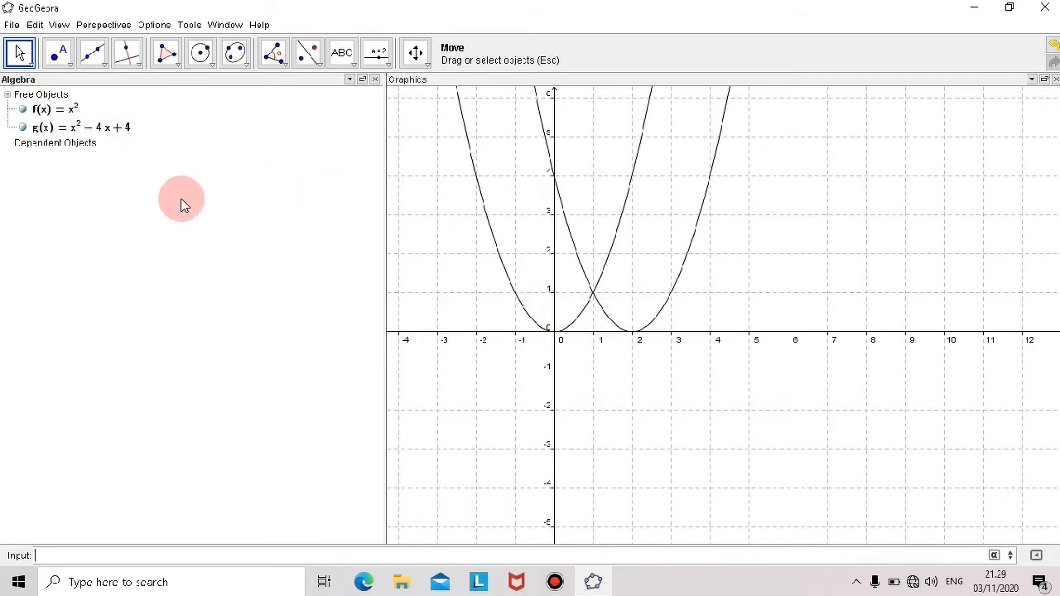
Step: Delete both quadratic functions, x^2 and x^2-4x+4, from the construction
right_click(47, 108)
click(116, 249)
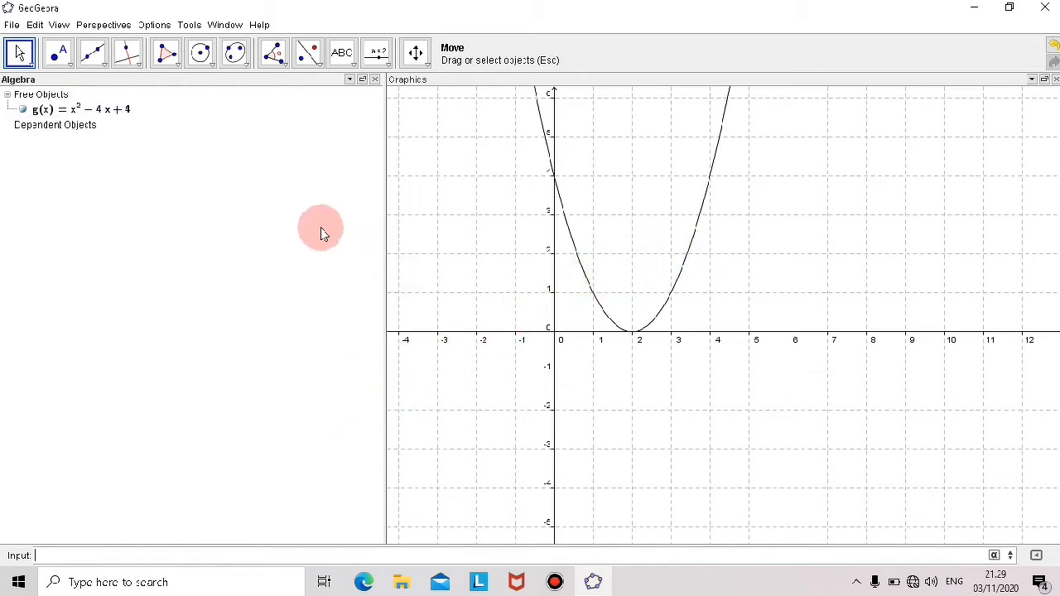
right_click(103, 110)
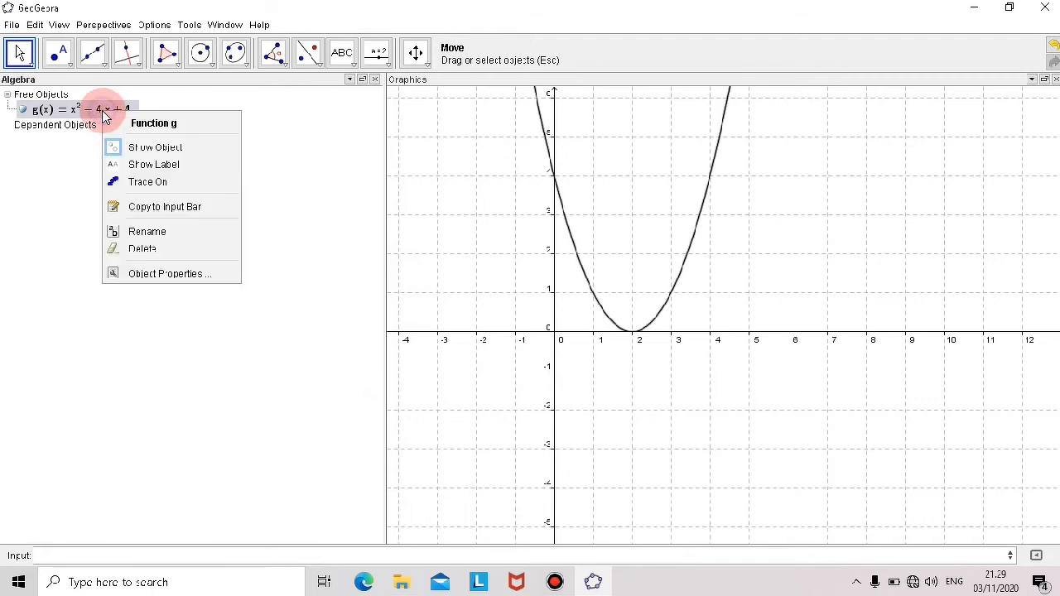
click(160, 251)
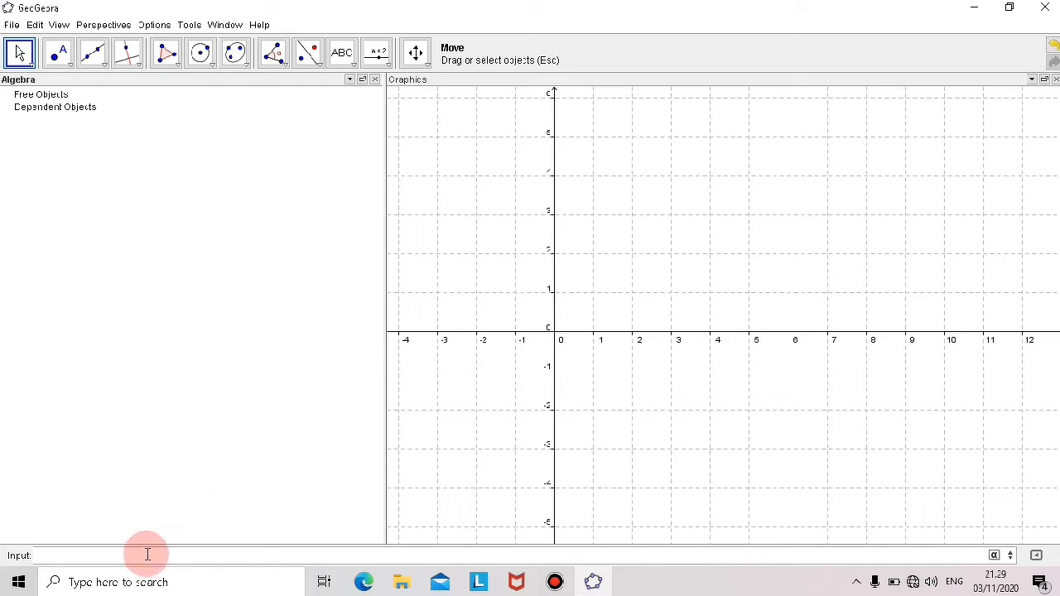
Step: Plot the exponential function 2^x in the cleared graphing area
text(2)
text(^x)
key(Return)
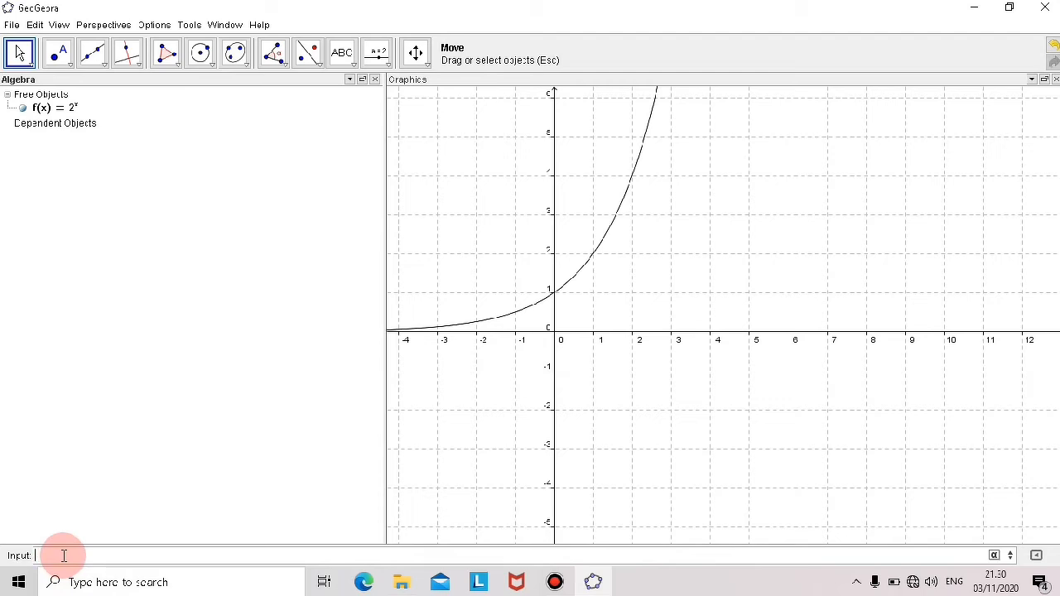
Step: Plot the exponential function (2^x)+1 alongside the 2^x curve
text(2)
text(^)
text(x)
text(()
text(+)
text(1)
key(Return)
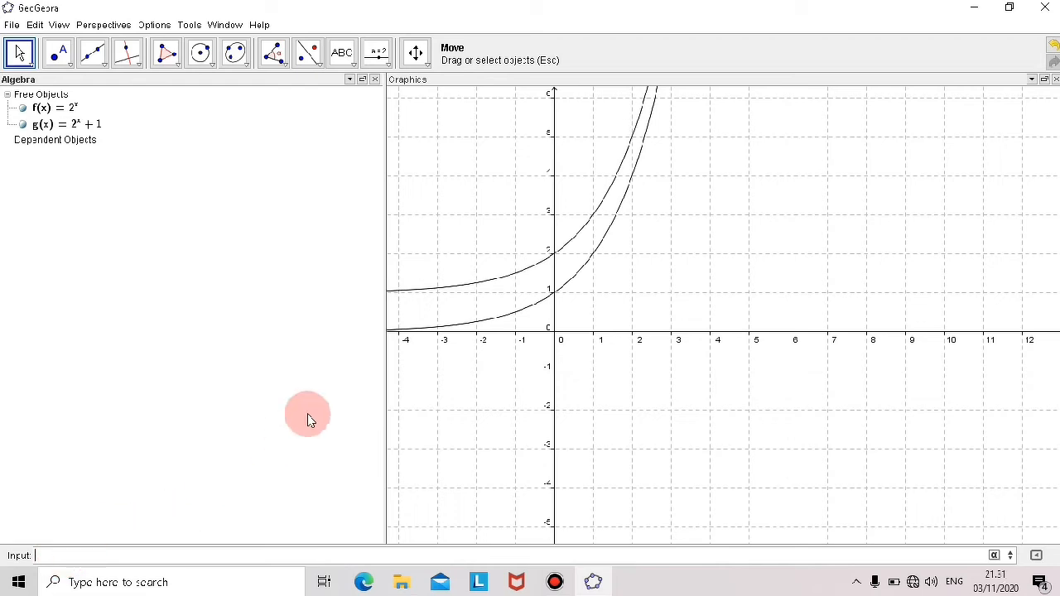
click(428, 331)
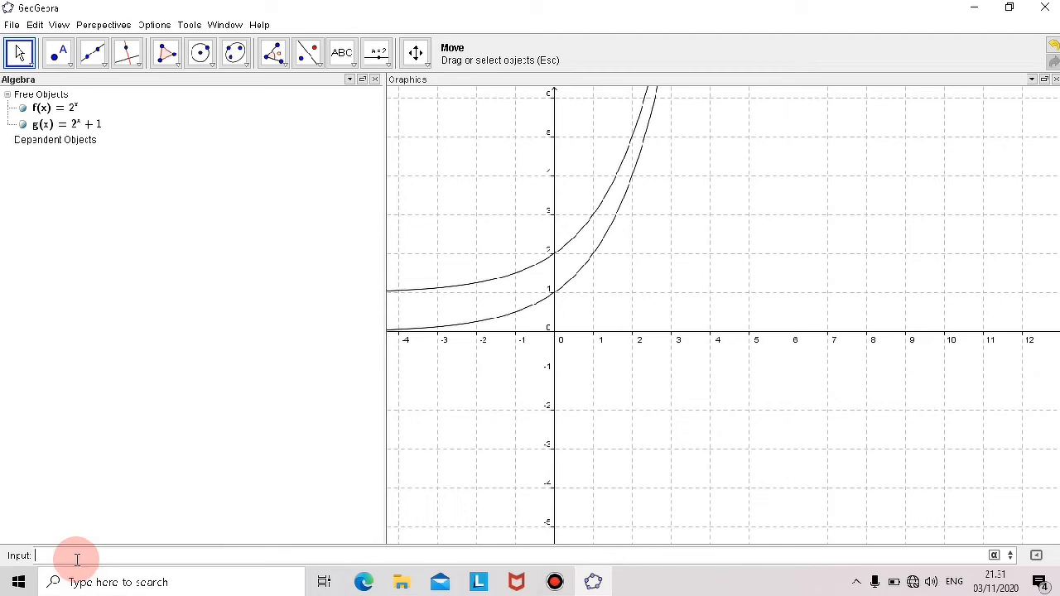
Step: Plot a third exponential function, (2^x)-1, to compare with the other two curves
text((2^x)
text( -1)
key(Return)
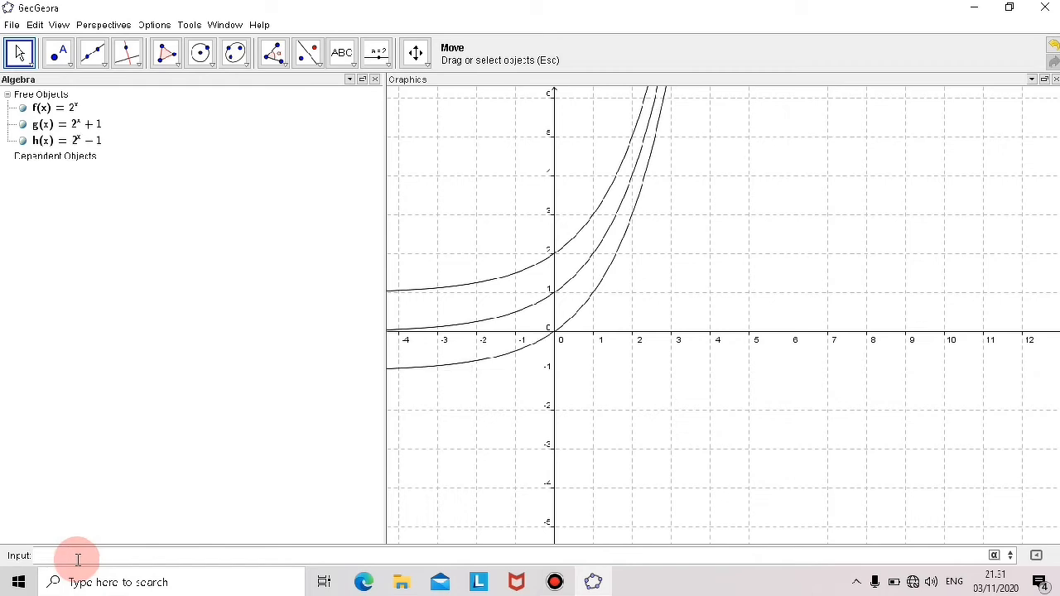
click(555, 332)
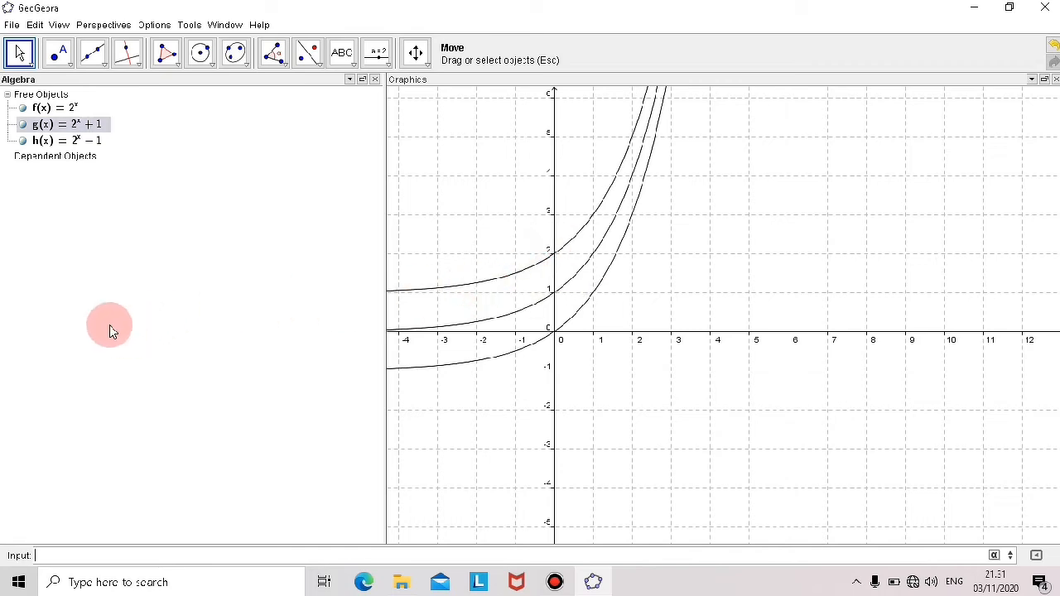
Step: Delete the three exponential functions 2^x, 2^x+1 and 2^x-1 from the construction
right_click(55, 109)
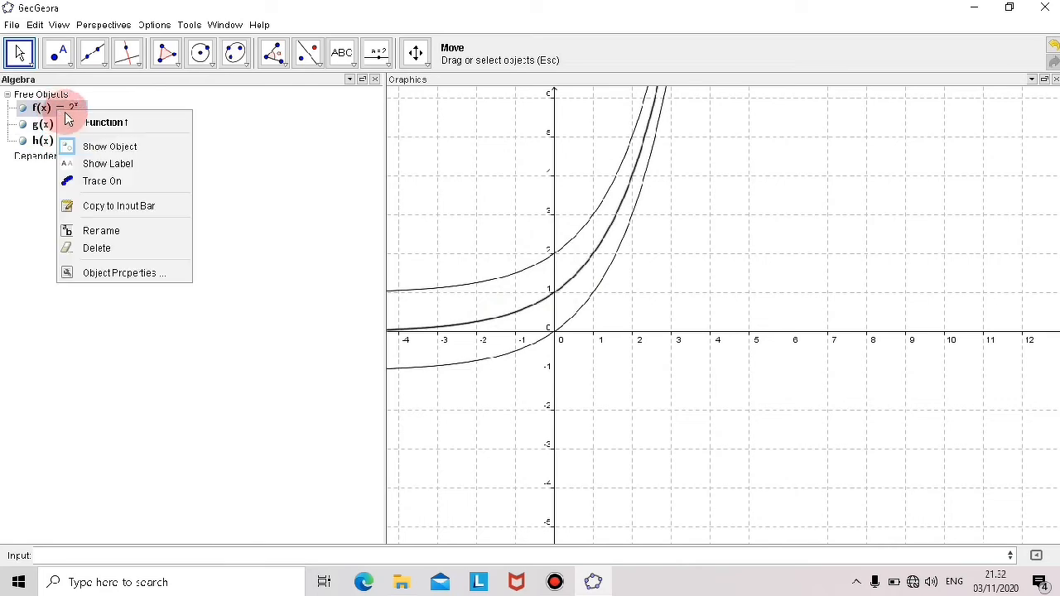
click(96, 248)
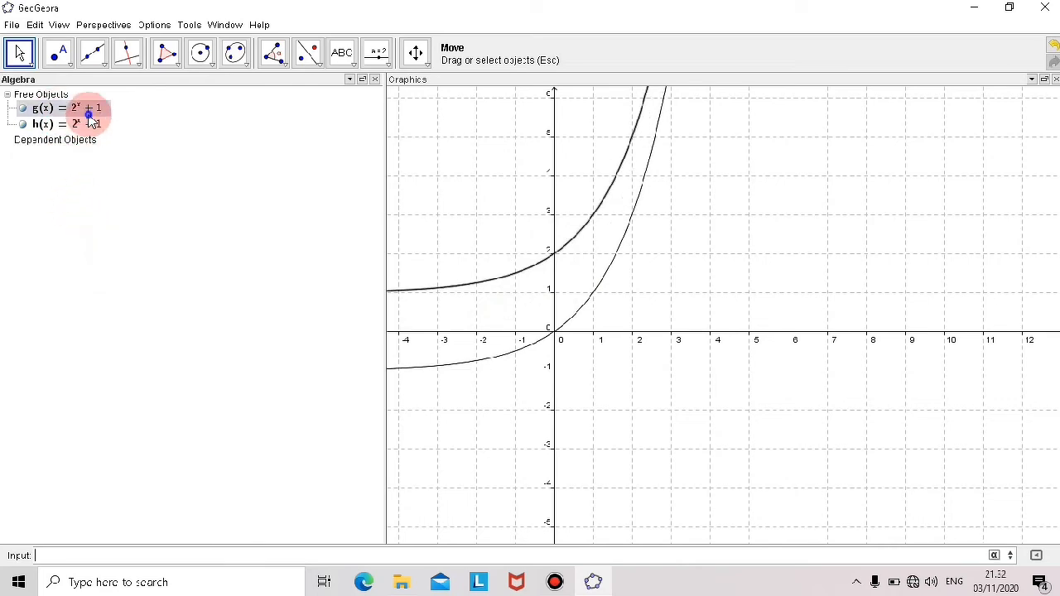
right_click(86, 112)
click(124, 253)
right_click(94, 108)
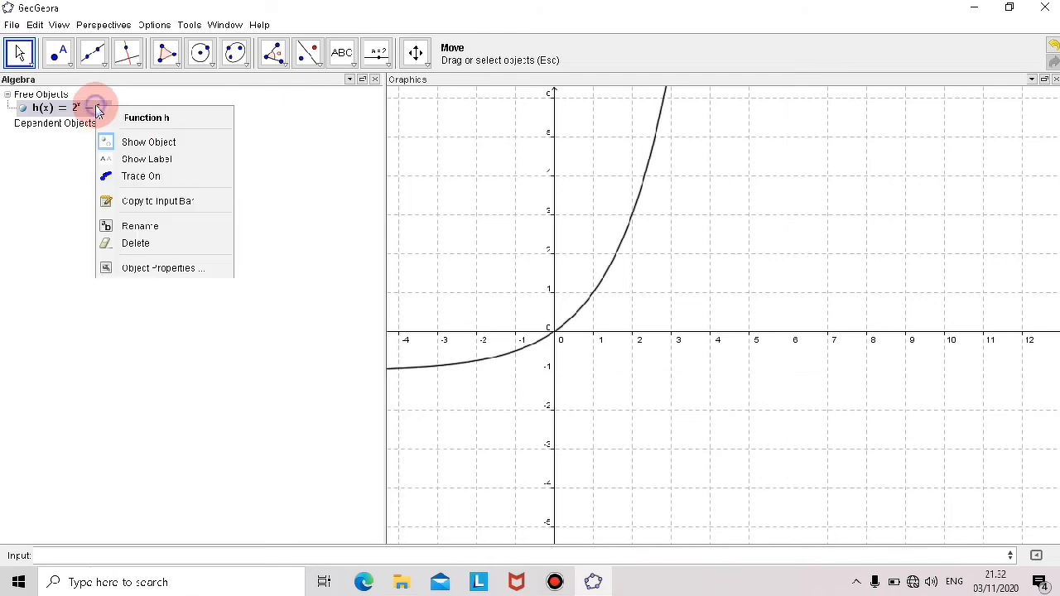
click(136, 242)
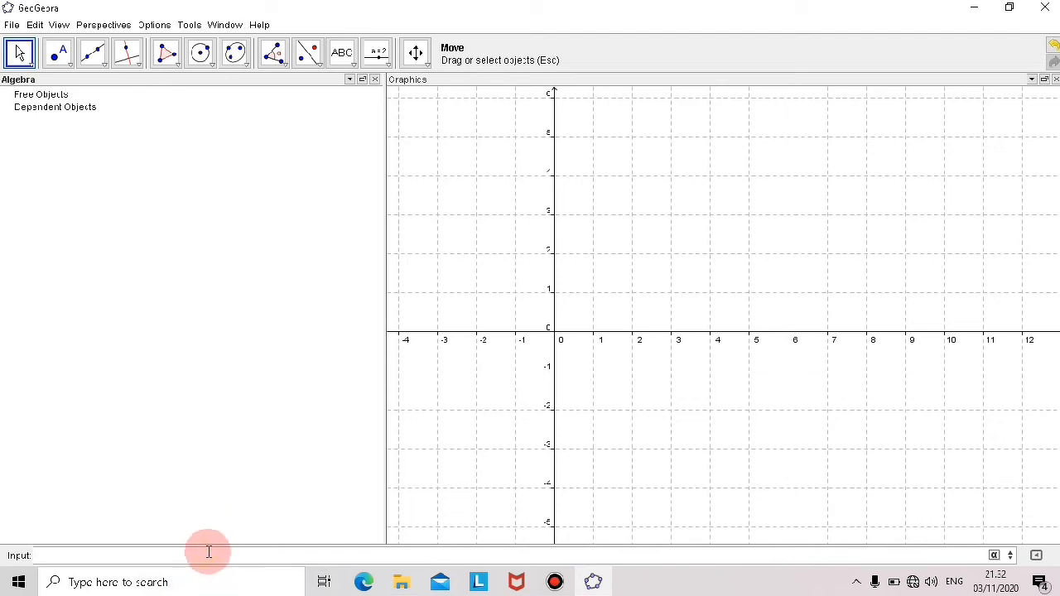
Step: Plot the base-2 logarithmic function by entering log2(x)
text(log)
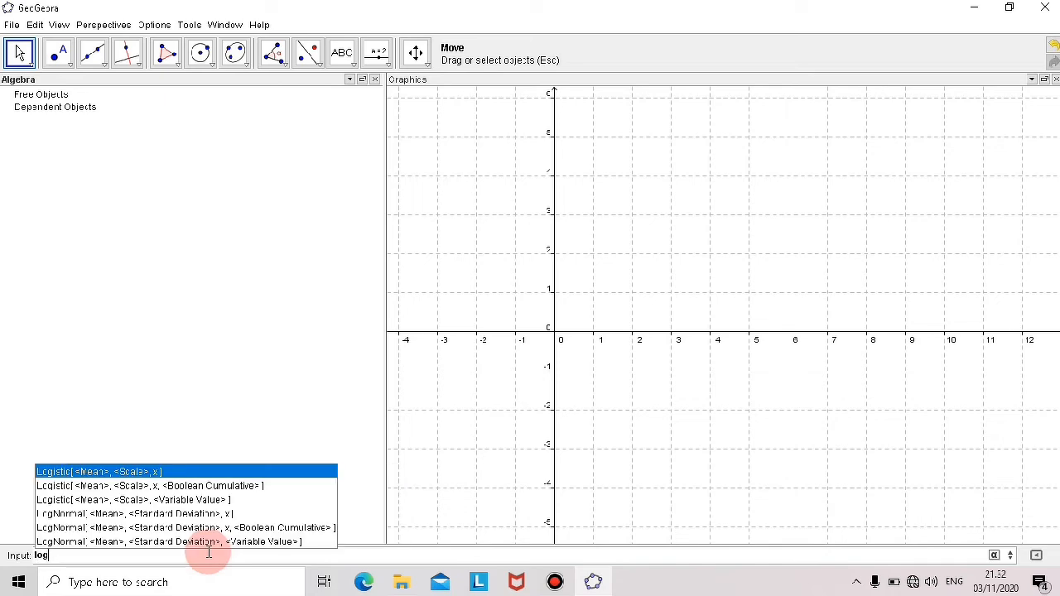
text(2)
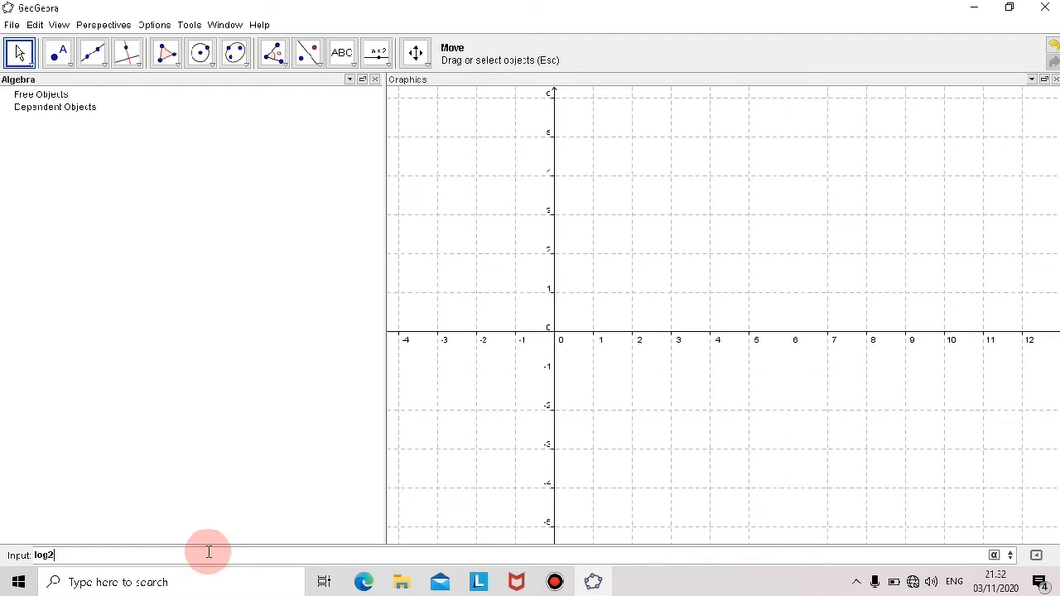
text((x)
key(Return)
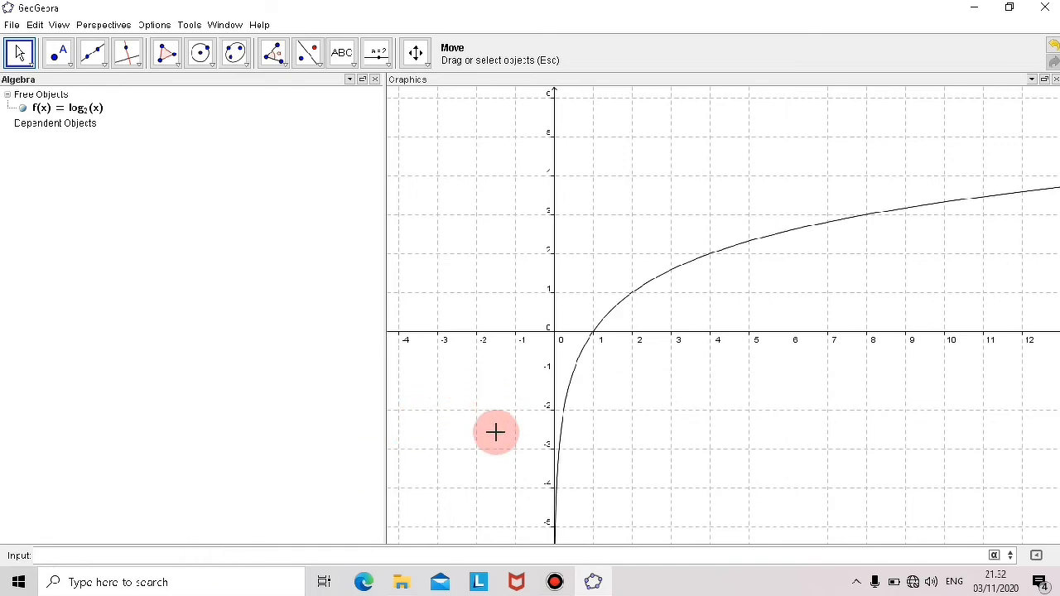
click(76, 109)
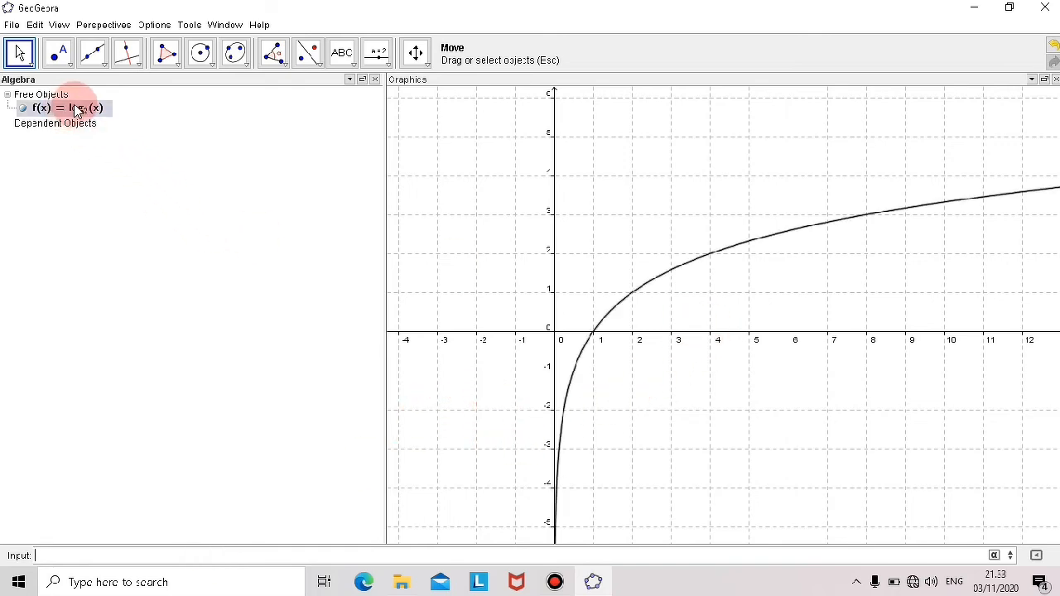
click(118, 141)
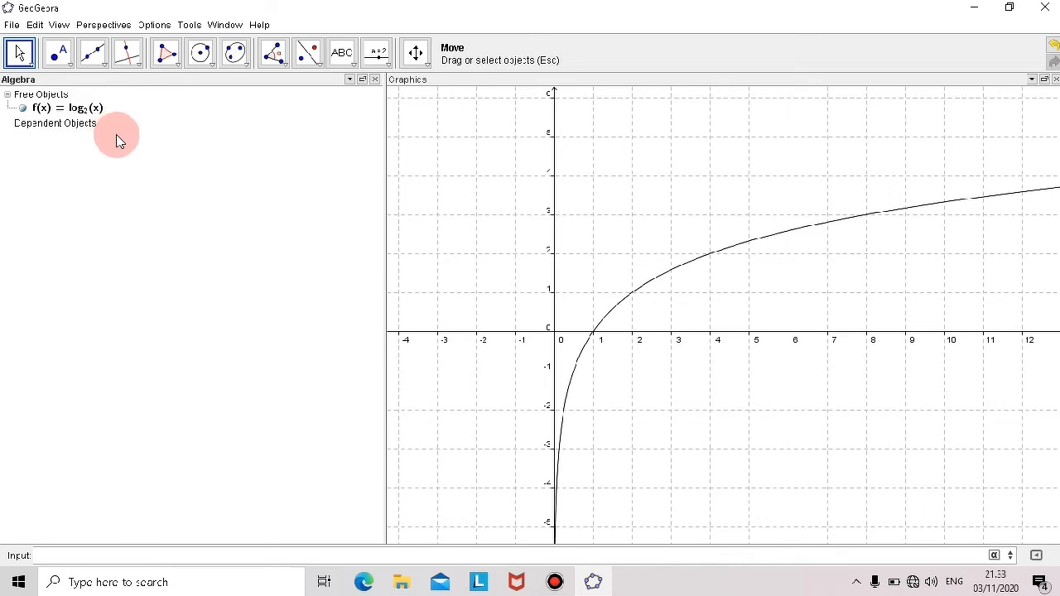
click(79, 118)
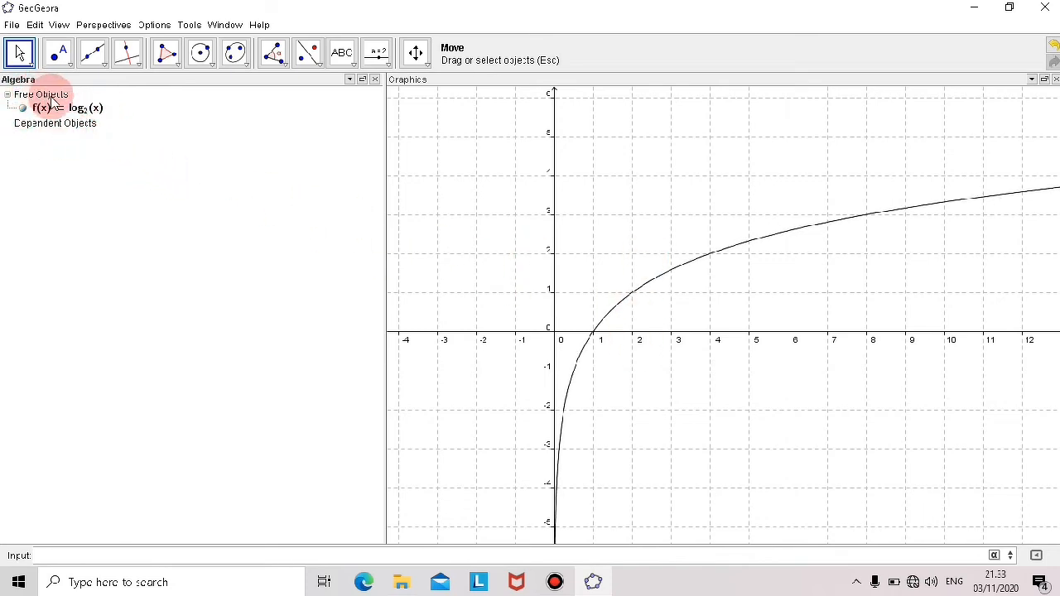
click(145, 553)
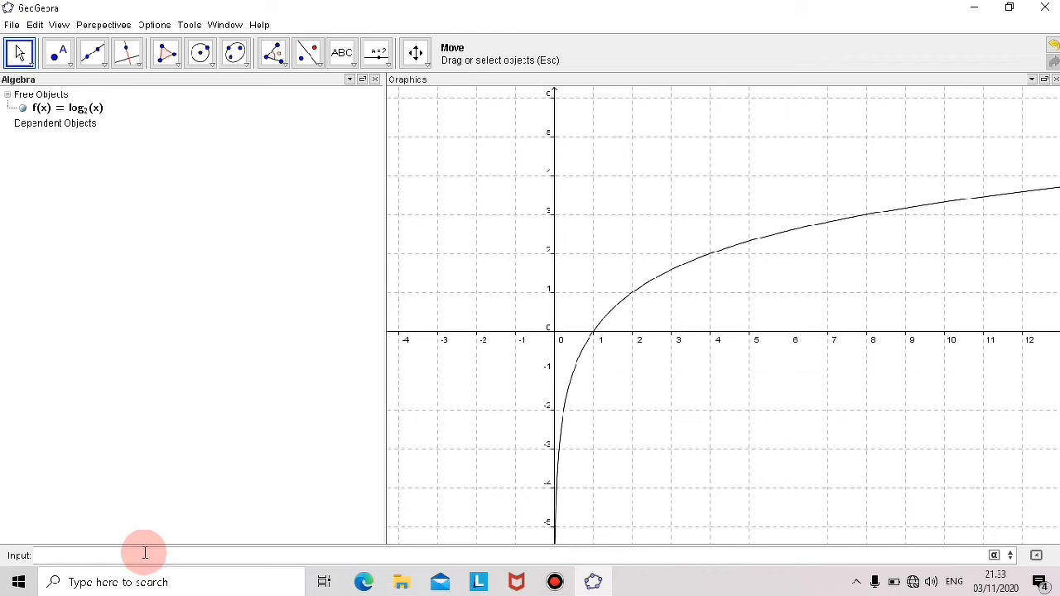
Step: Plot the shifted logarithmic function (log2(x))+1 alongside the log2(x) curve, leaving no curve selected
text(log)
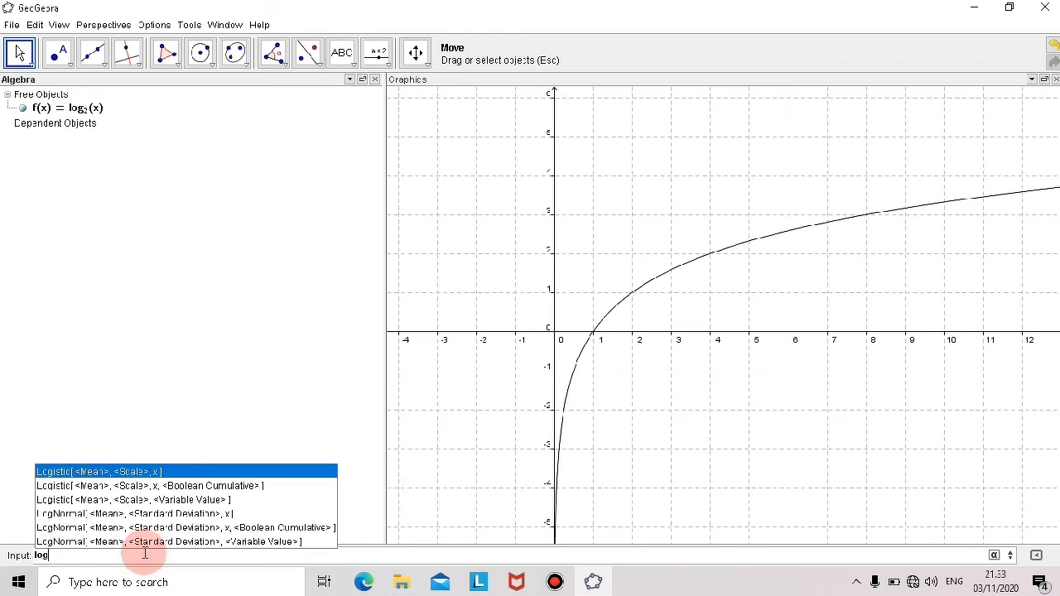
text(2)
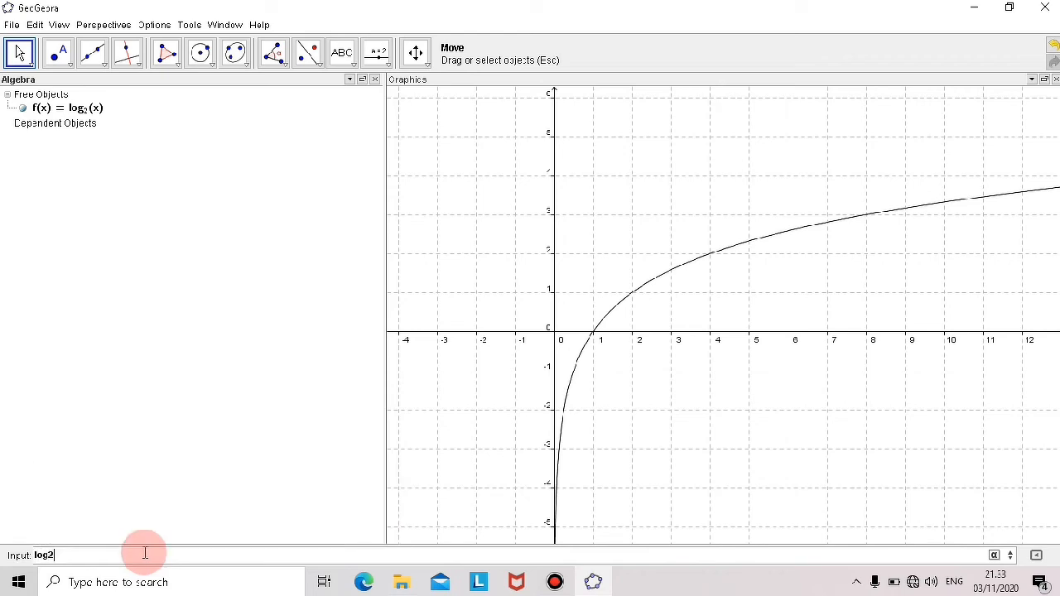
text((x)
text())
key(Left)
key(Left)
key(Left)
key(Left)
key(Left)
text(()
key(Right)
key(Right)
key(Right)
key(Right)
key(Right)
text(+1)
key(Return)
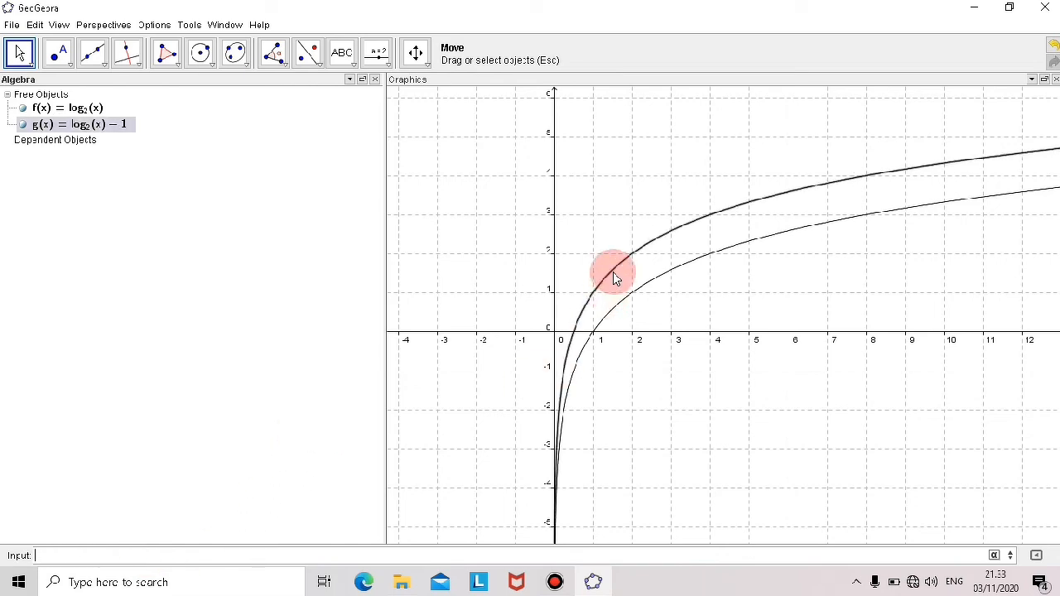
click(552, 256)
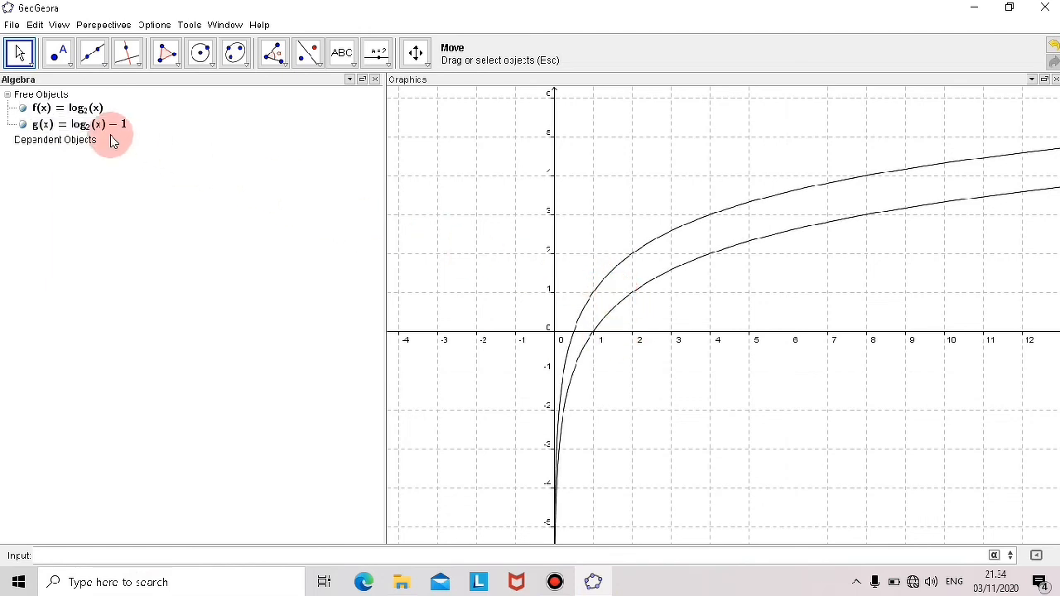
Step: Delete the two logarithmic functions, log2(x) and its shifted version log2(x)+1, from the construction
right_click(76, 115)
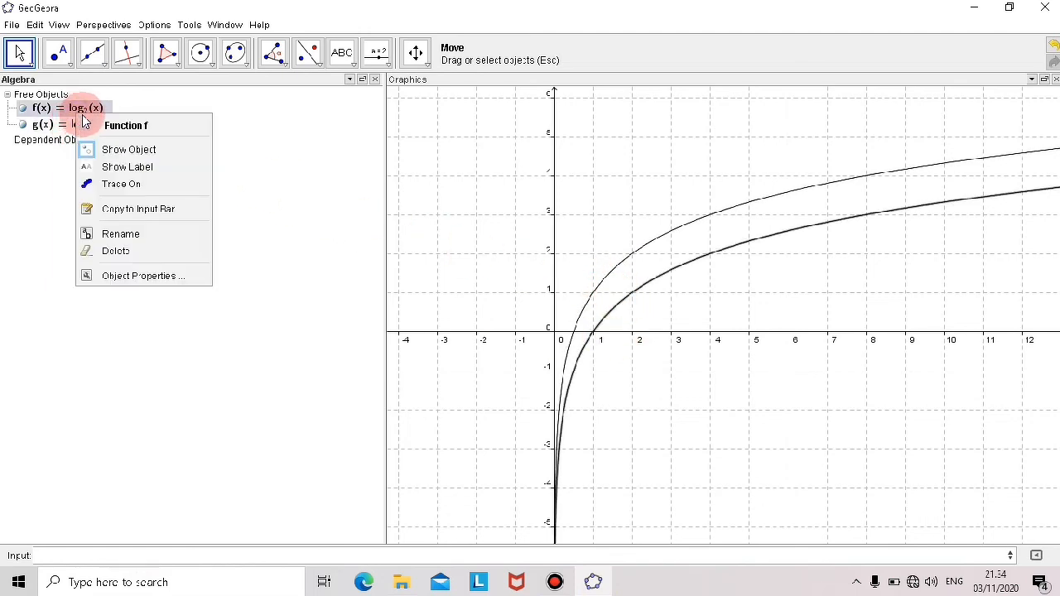
click(116, 253)
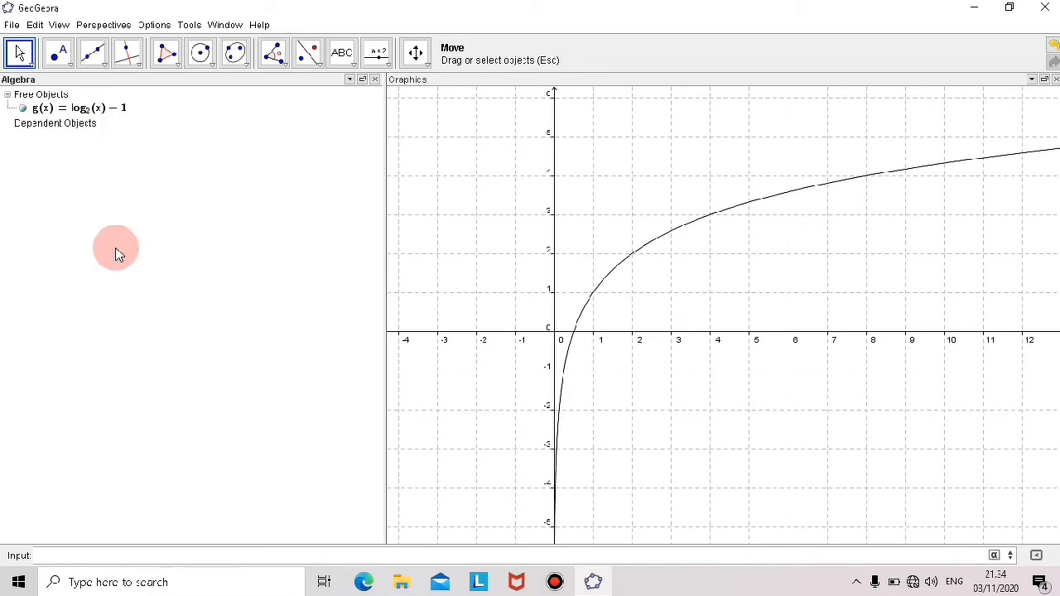
right_click(100, 116)
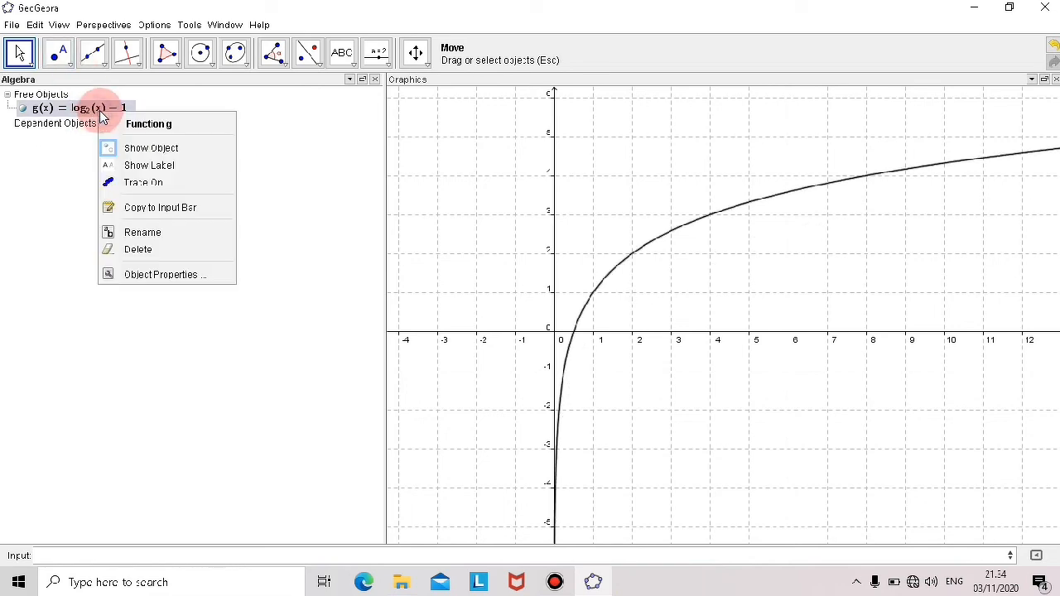
click(135, 250)
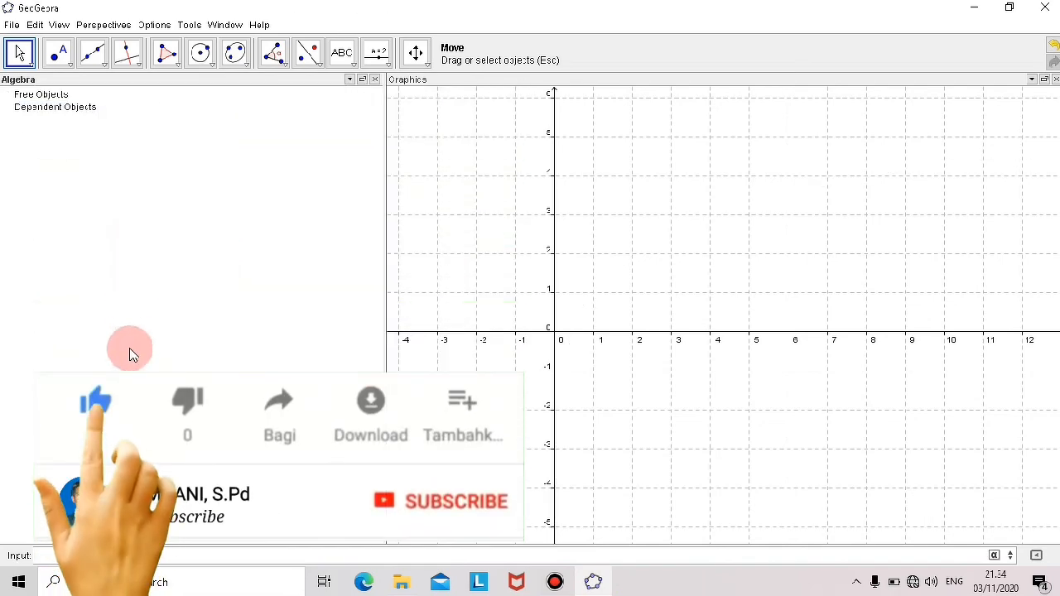